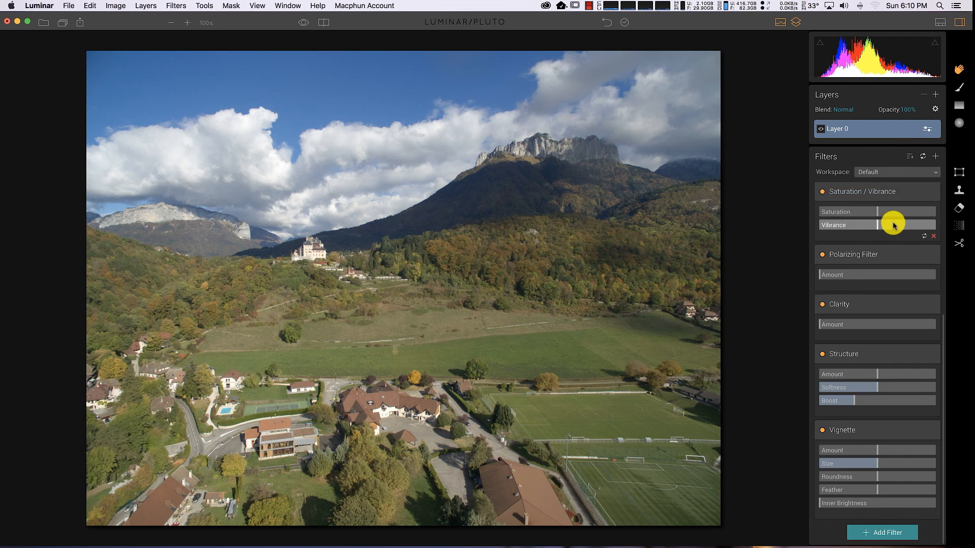
Step: Set the Color Temperature filter's white balance preset to Daylight
scroll(893, 226, up, 5)
scroll(893, 226, up, 3)
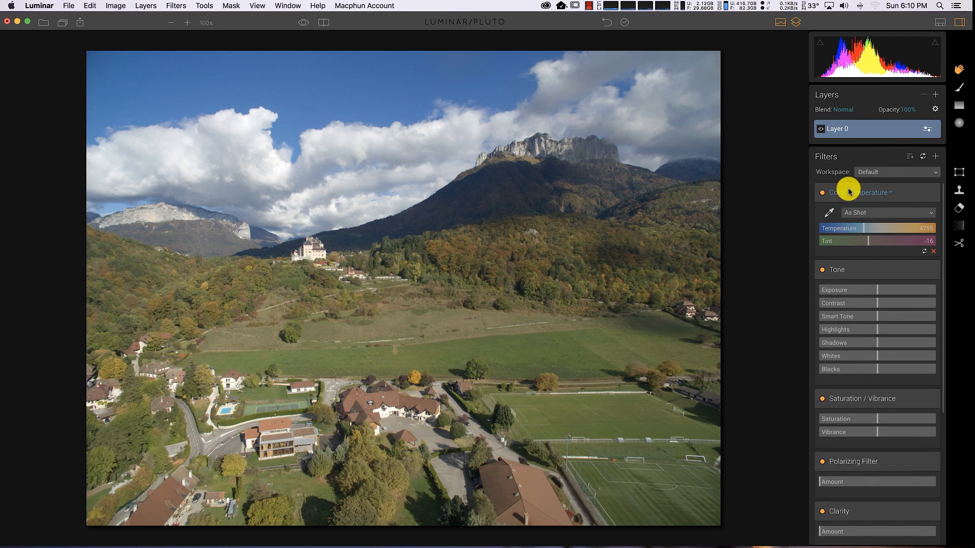
click(928, 215)
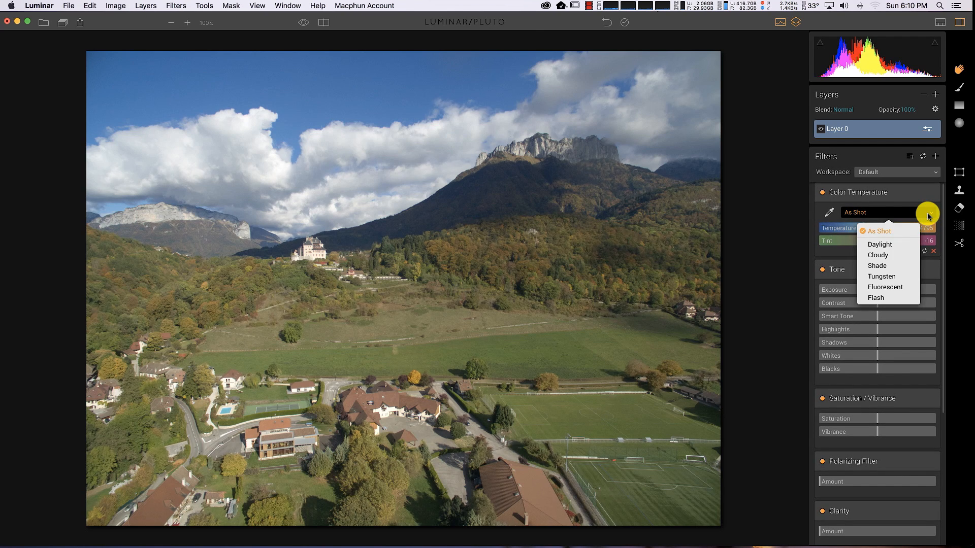
click(901, 244)
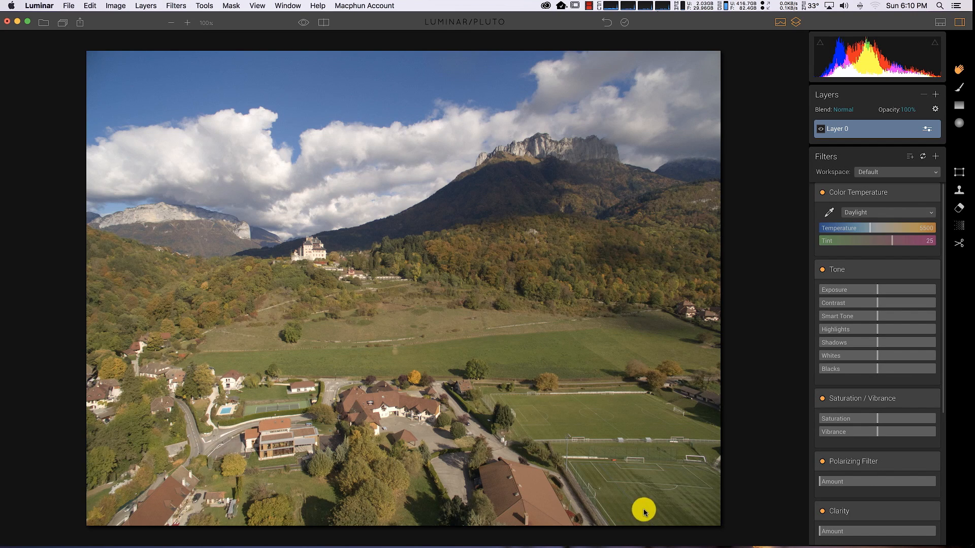
Step: Try the Cloudy white balance preset and return to Daylight
click(895, 210)
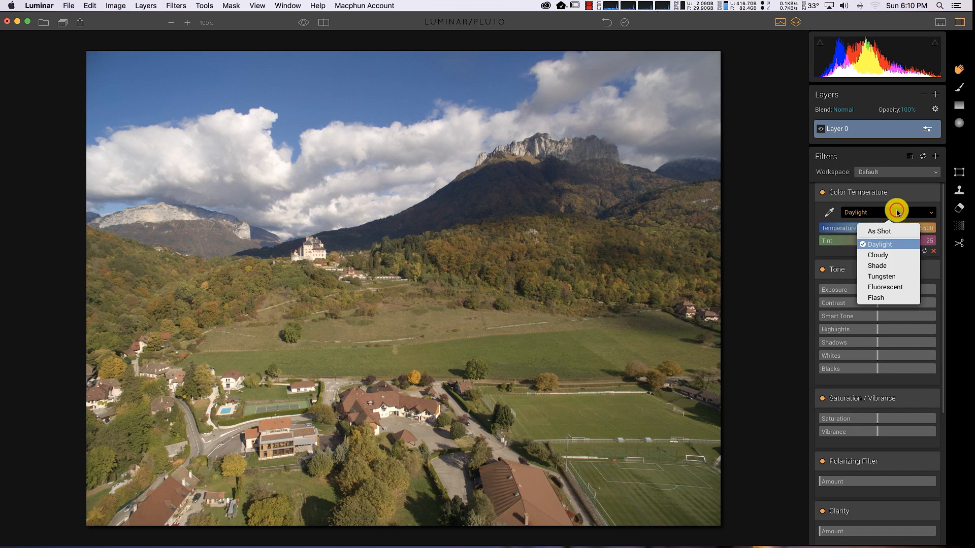
click(884, 255)
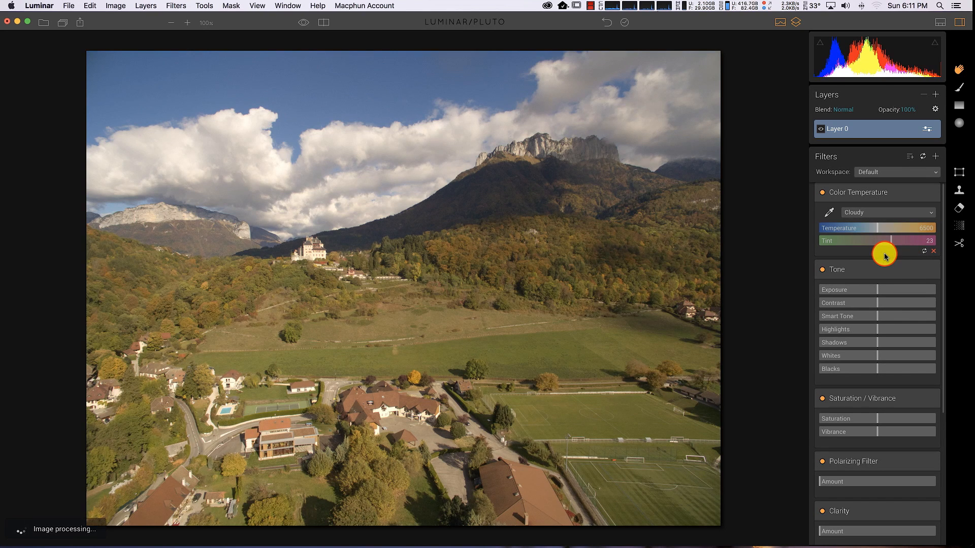
click(916, 212)
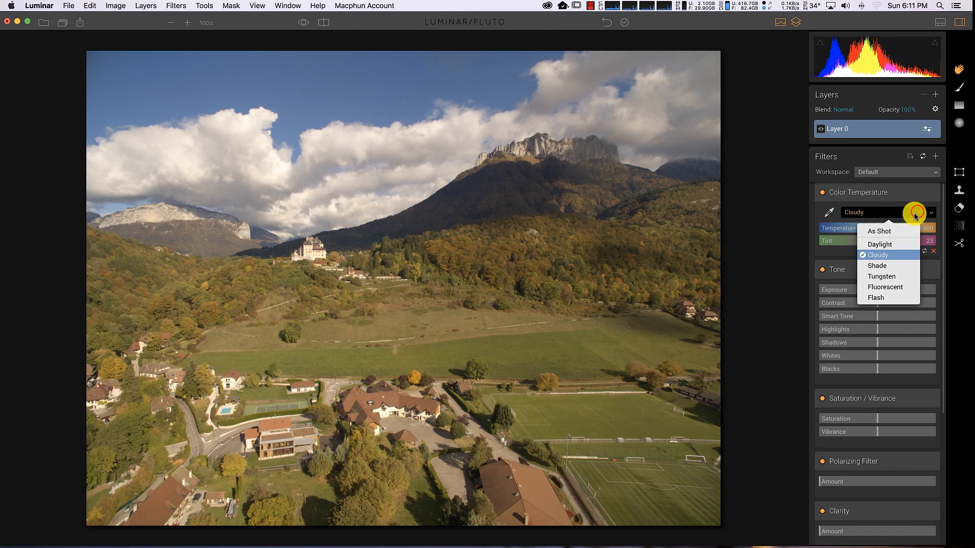
click(897, 246)
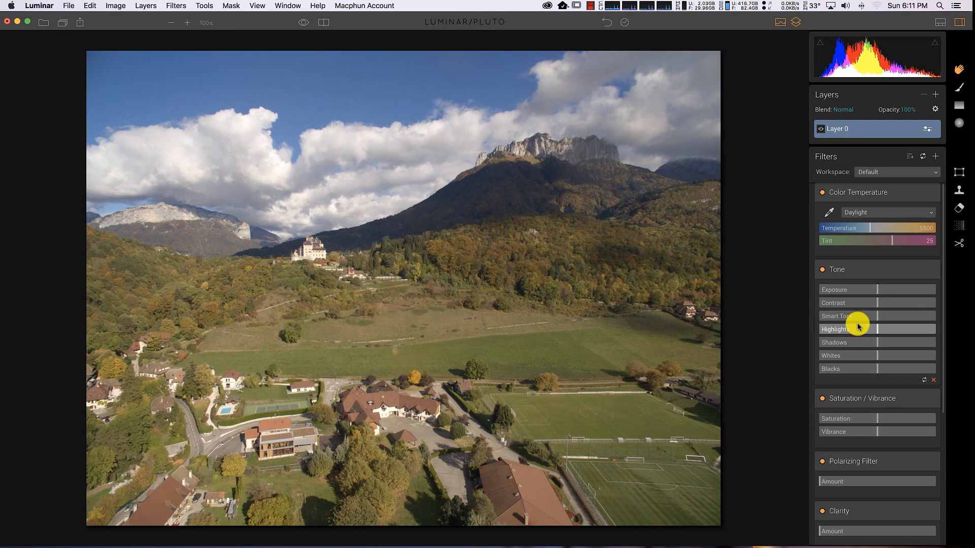
Step: Adjust the Tone filter: Highlights -39, Shadows 35, Blacks -22, Smart Tone 14 and Contrast 9
click(876, 330)
drag(876, 330, 855, 329)
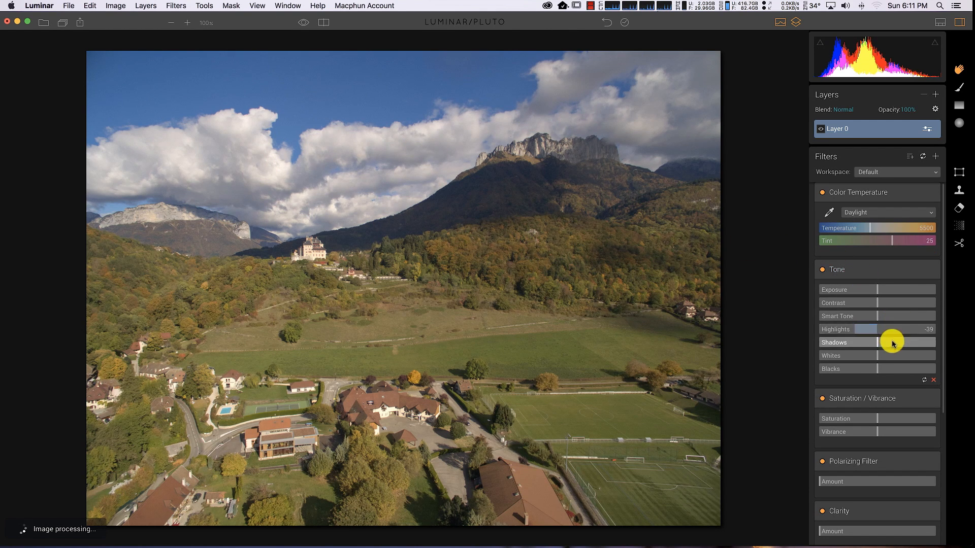
drag(879, 345, 901, 345)
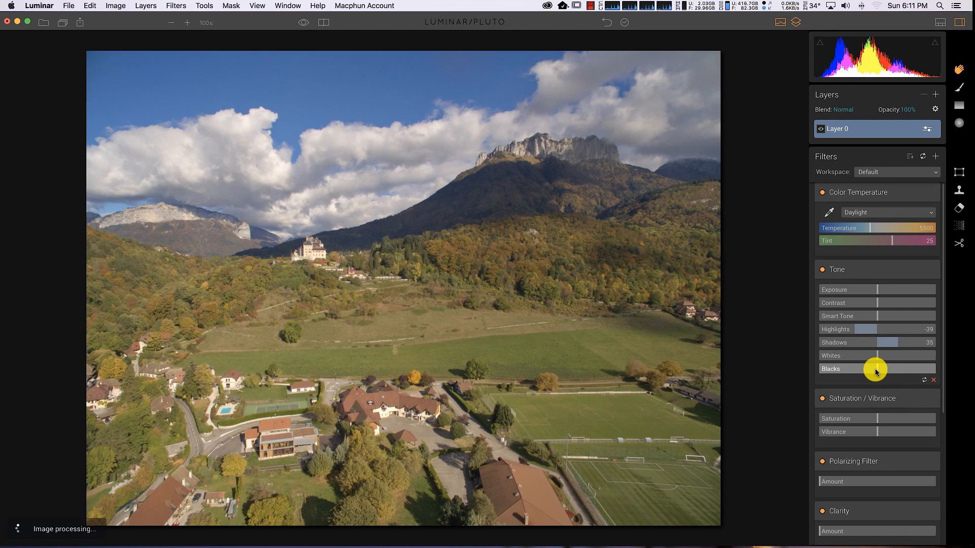
drag(876, 372, 866, 372)
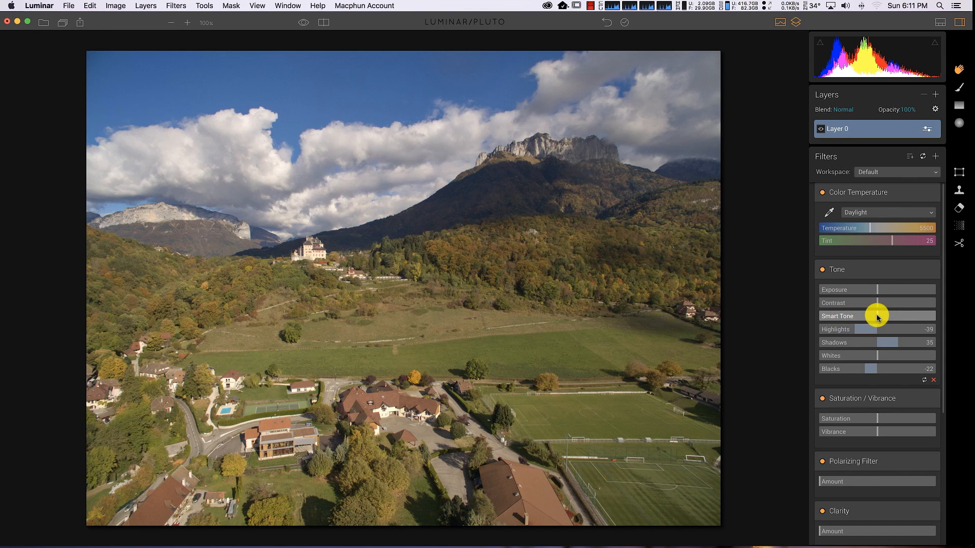
drag(881, 317, 886, 318)
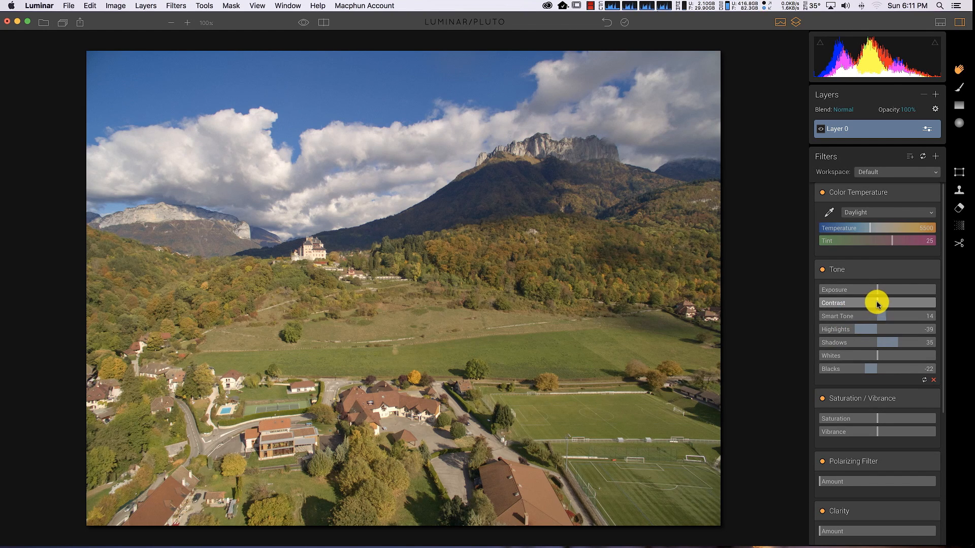
drag(878, 303, 883, 304)
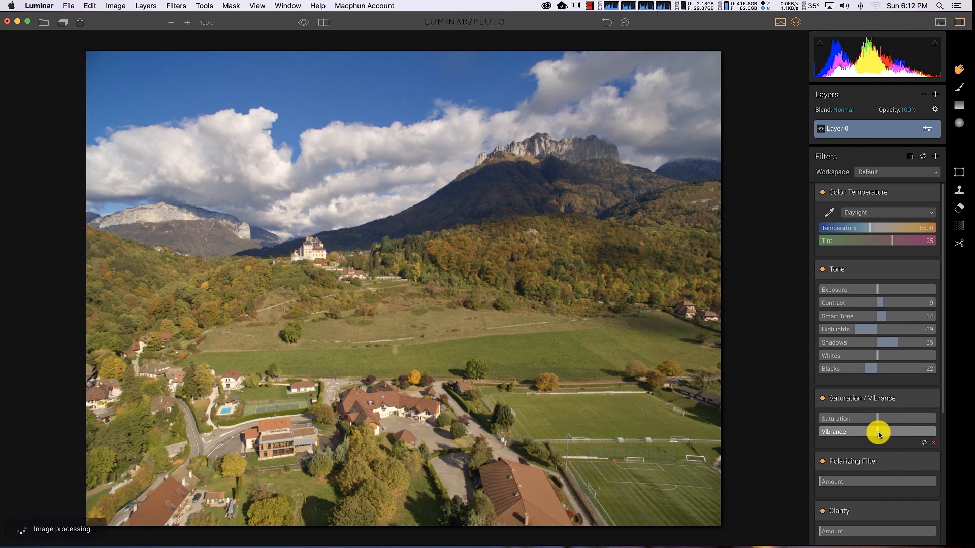
Step: Set Vibrance to 3 and the Polarizing Filter amount to 27, comparing the photo with the polarizer off and on
drag(879, 435, 881, 435)
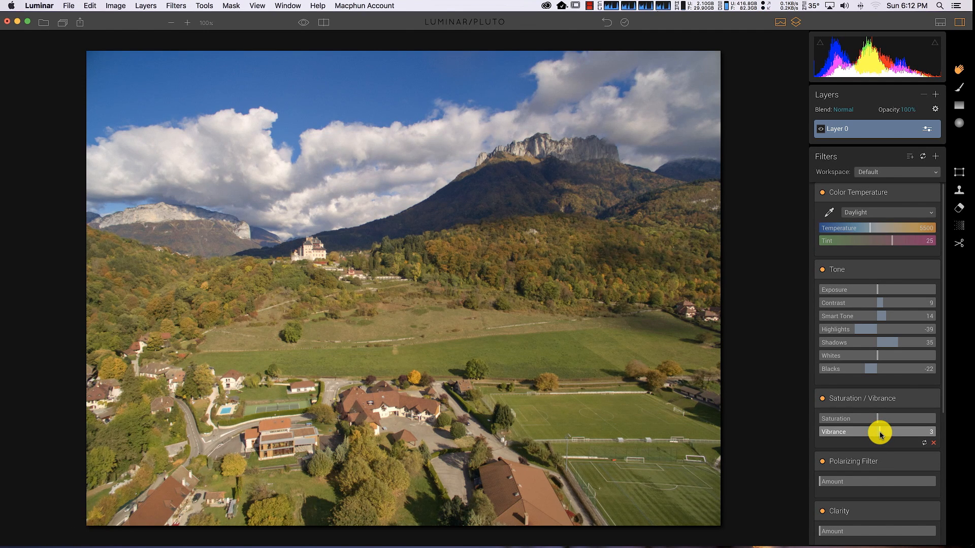
scroll(880, 434, down, 3)
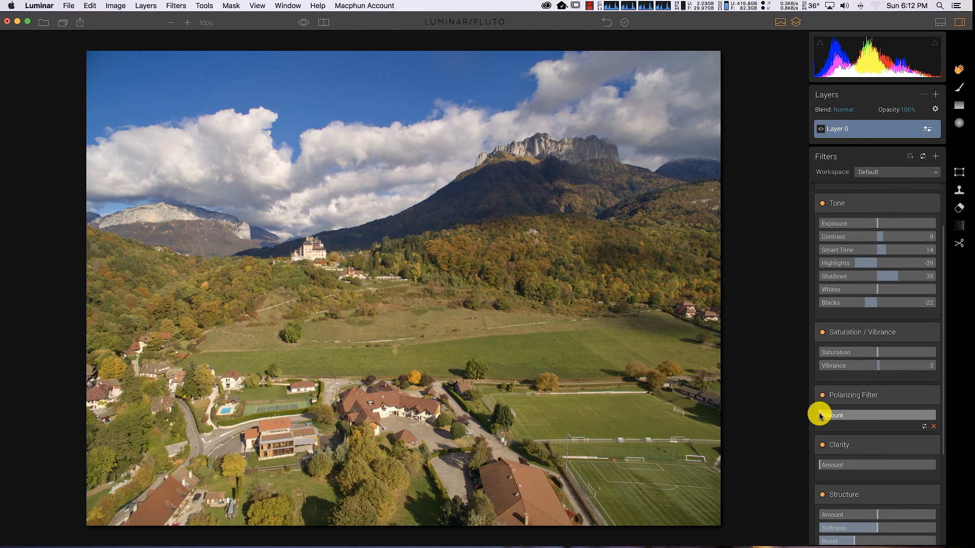
drag(819, 415, 835, 417)
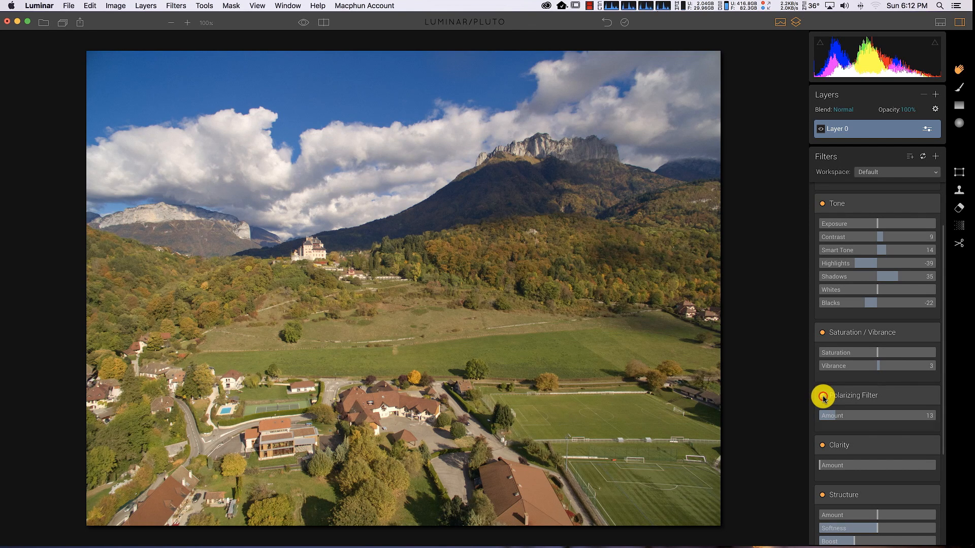
click(823, 396)
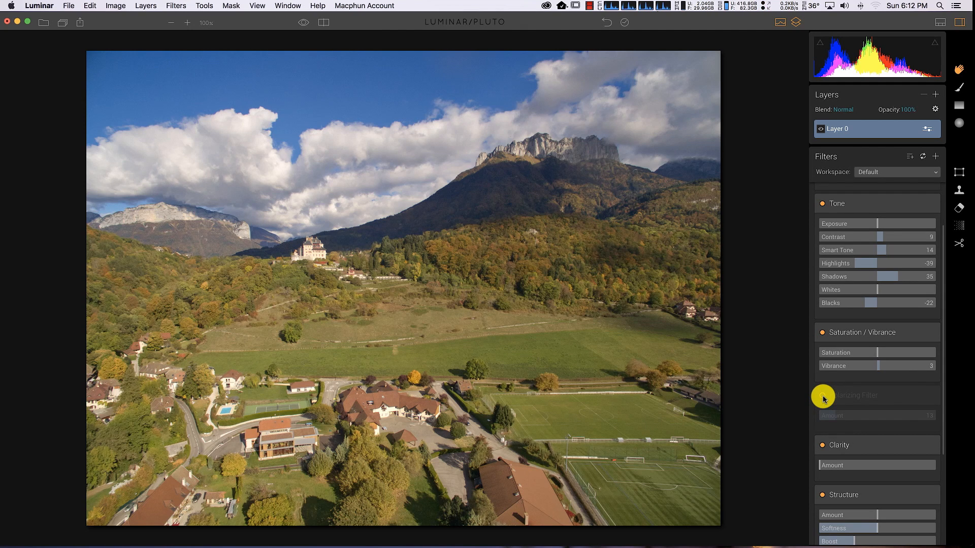
click(823, 396)
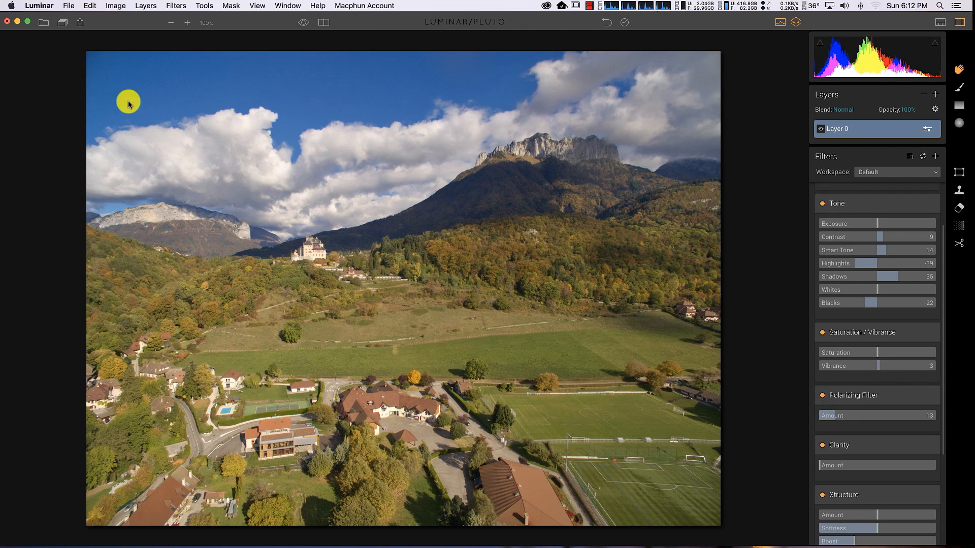
drag(836, 415, 855, 417)
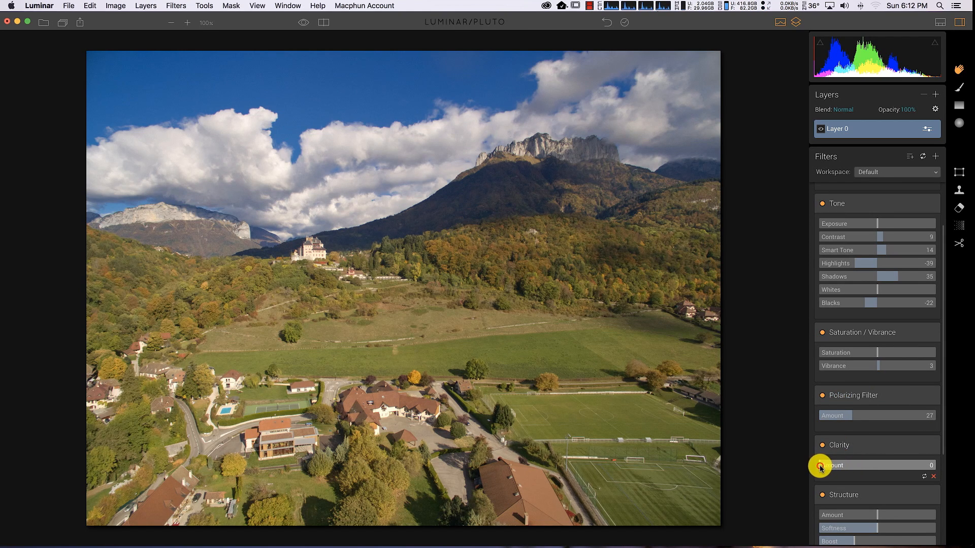
Step: Set the Clarity amount to 24 and raise the Tone filter's Shadows to 38
drag(820, 467, 848, 467)
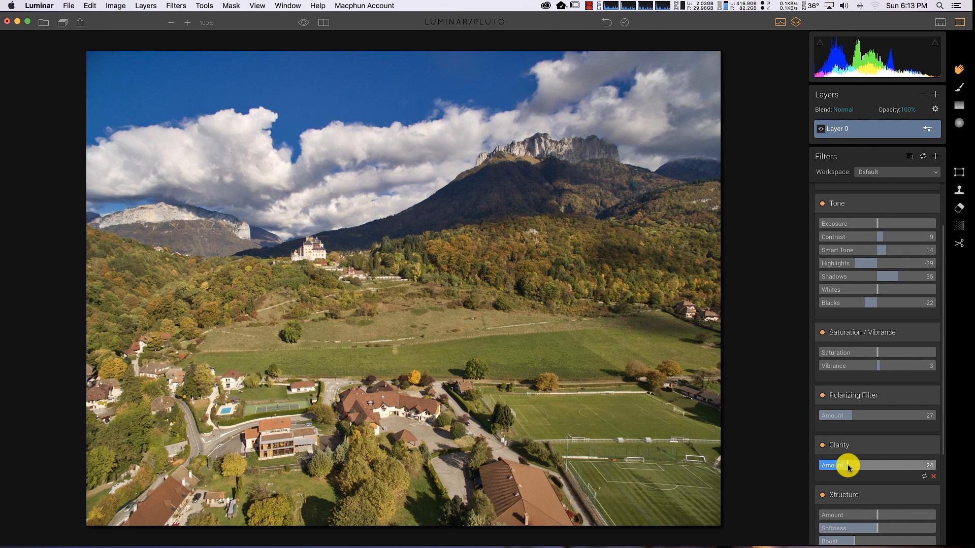
click(900, 279)
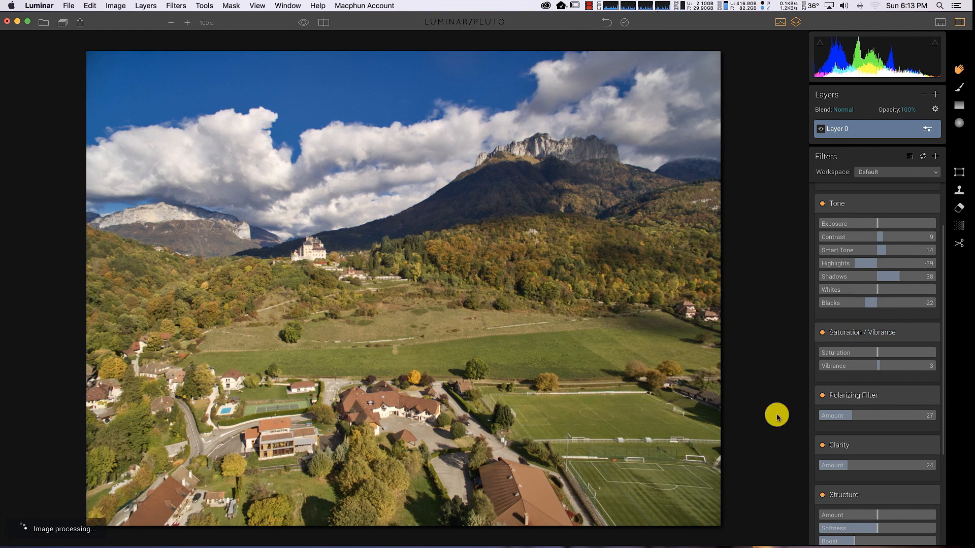
Step: Add an HSL filter to the layer's filter stack
scroll(869, 455, down, 3)
scroll(843, 414, down, 5)
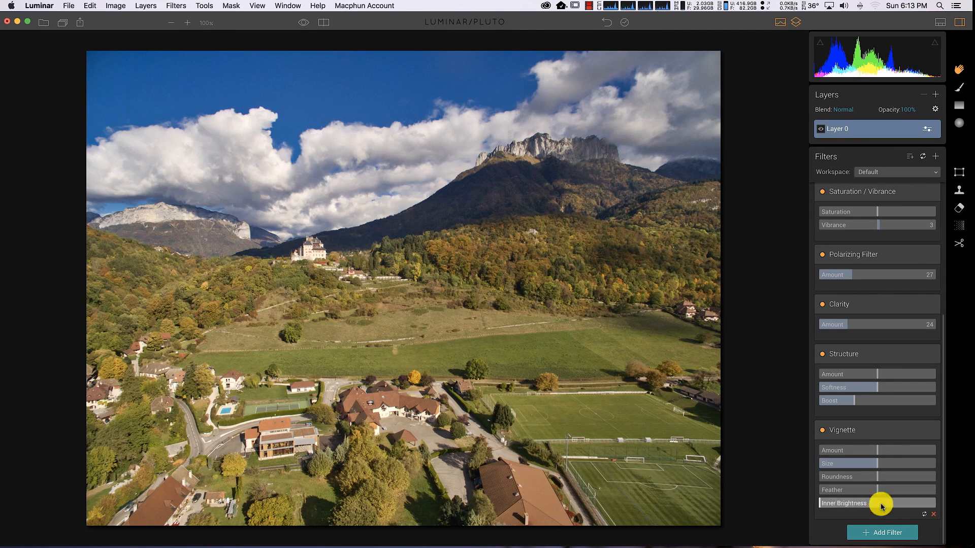
click(901, 536)
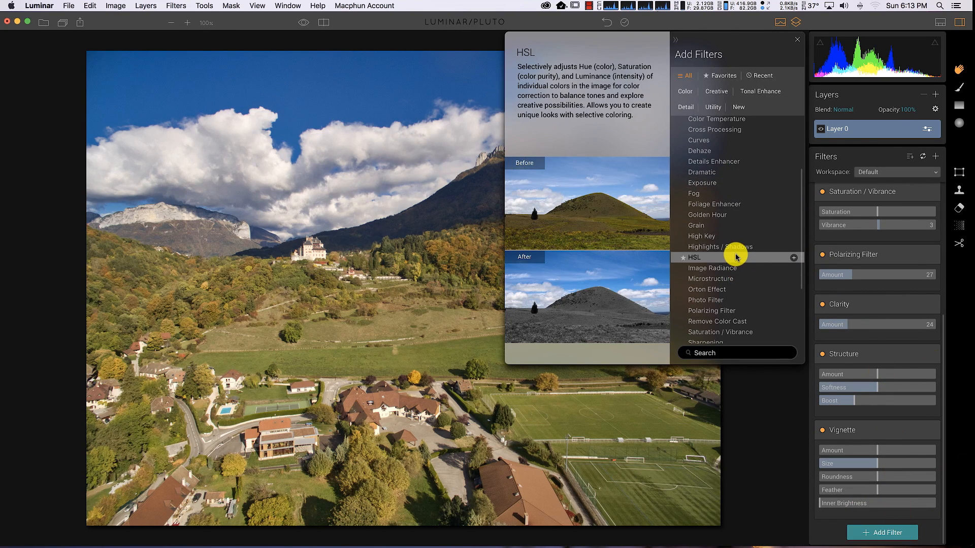
click(694, 259)
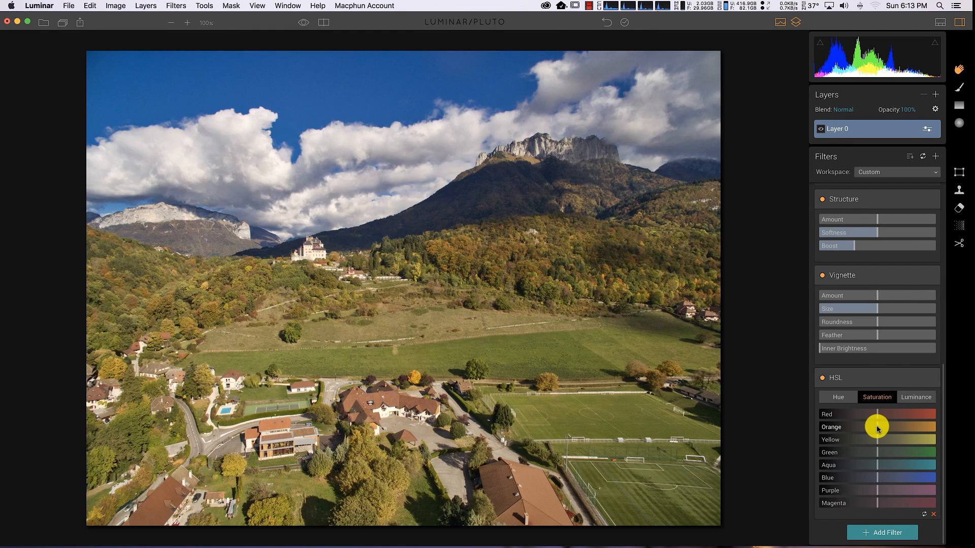
Step: Set the HSL saturation to 23 for Orange, 16 for Yellow and 13 for Red, comparing the photo with HSL off and on
drag(879, 429, 883, 429)
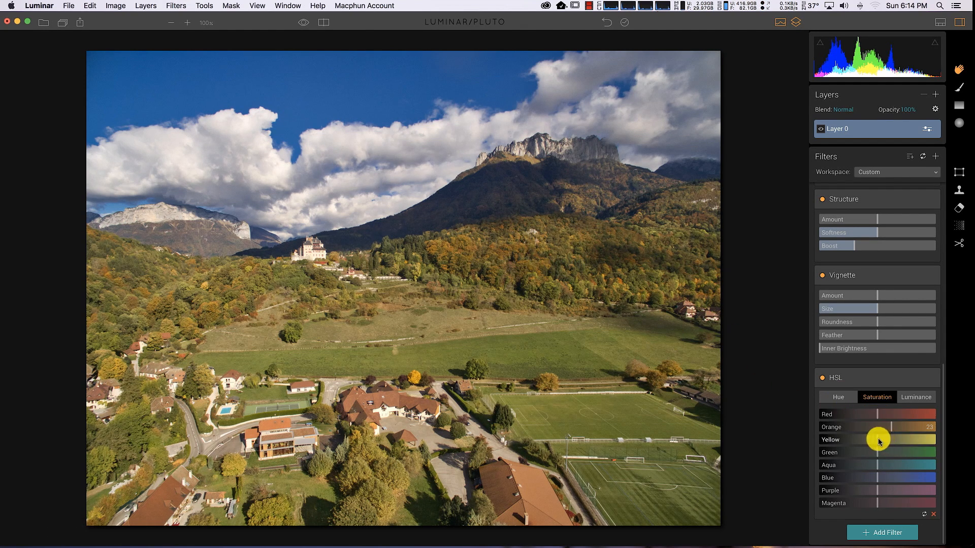
drag(880, 442, 886, 442)
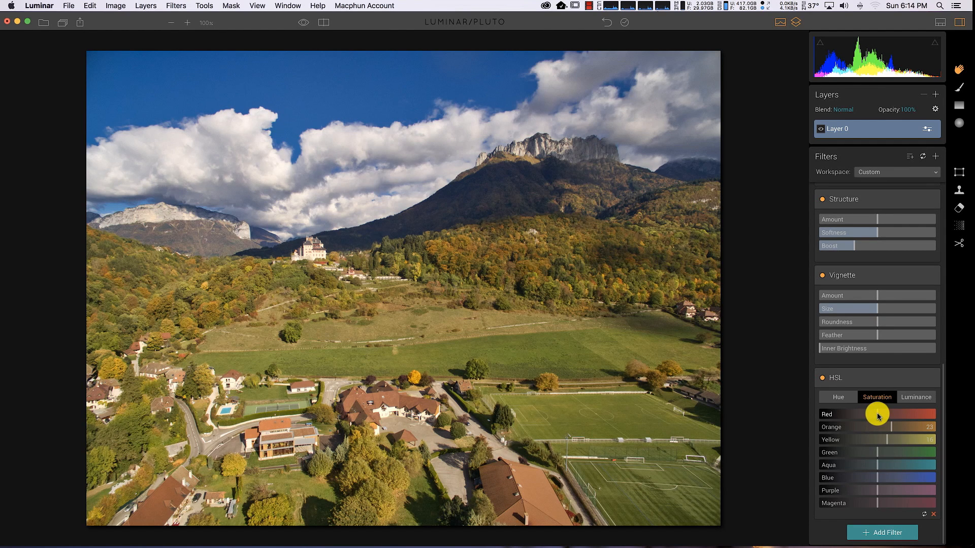
drag(877, 416, 884, 416)
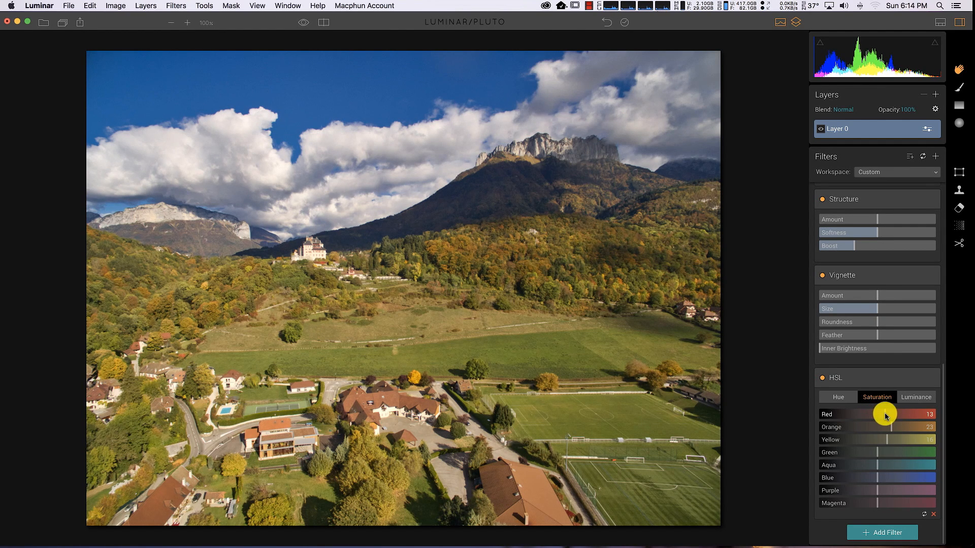
click(822, 378)
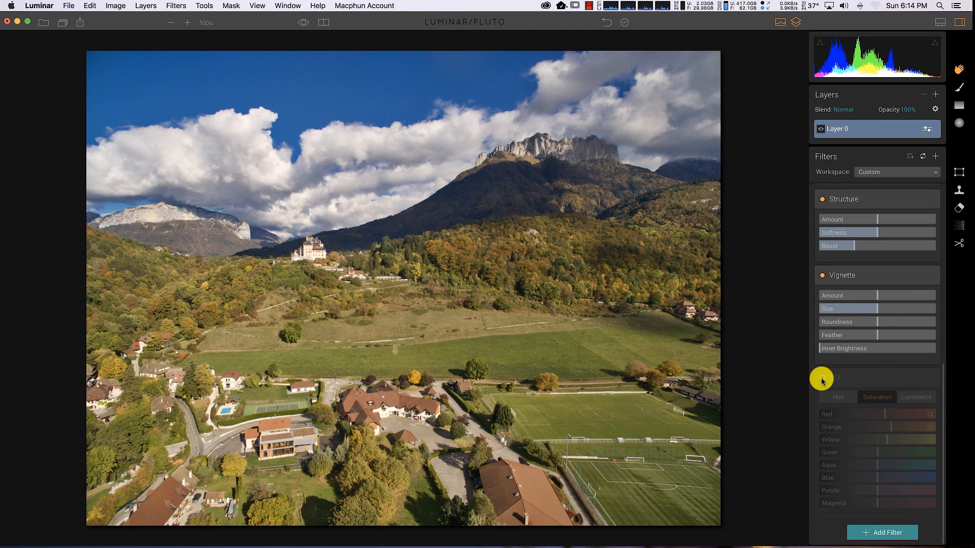
click(822, 379)
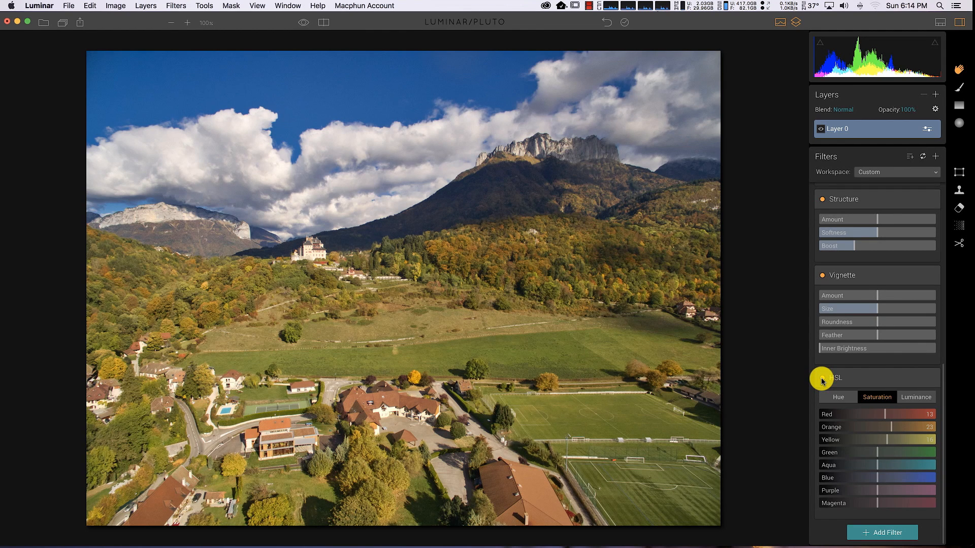
Step: Slightly raise the HSL luminance of the orange, yellow and red tones
click(911, 399)
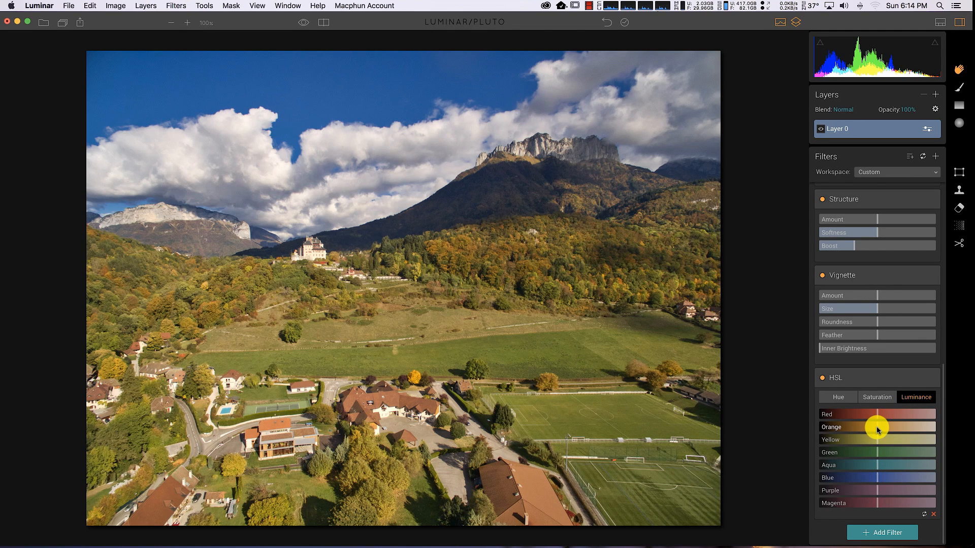
mouse_move(878, 429)
mouse_down()
mouse_move(879, 442)
mouse_move(881, 419)
mouse_up()
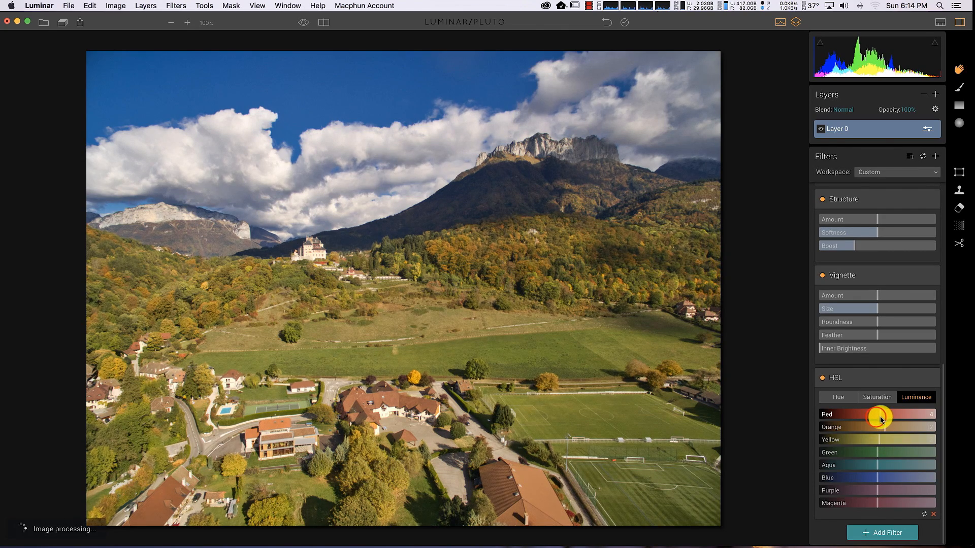
Step: Shift the HSL hues of Orange and Yellow toward red, and set the Red hue to -11
click(844, 399)
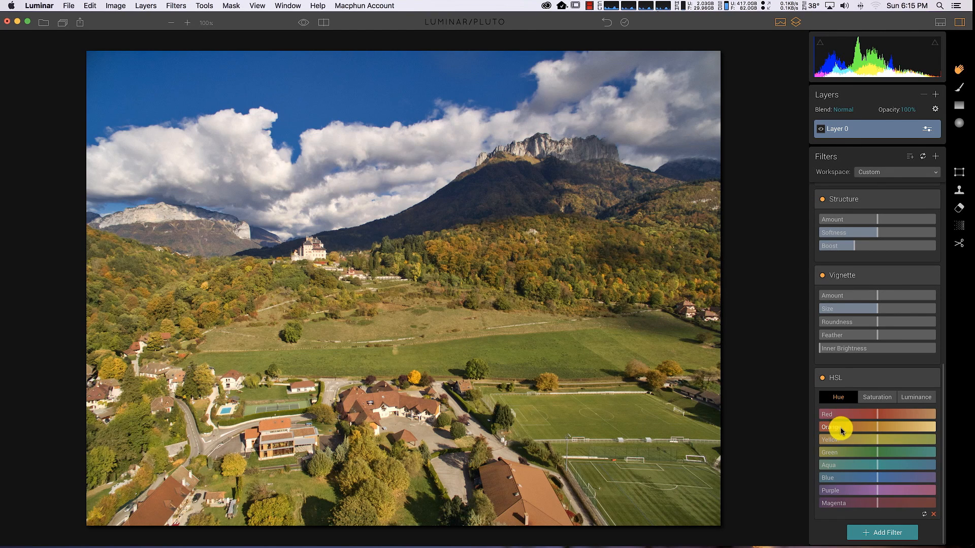
drag(878, 428, 866, 432)
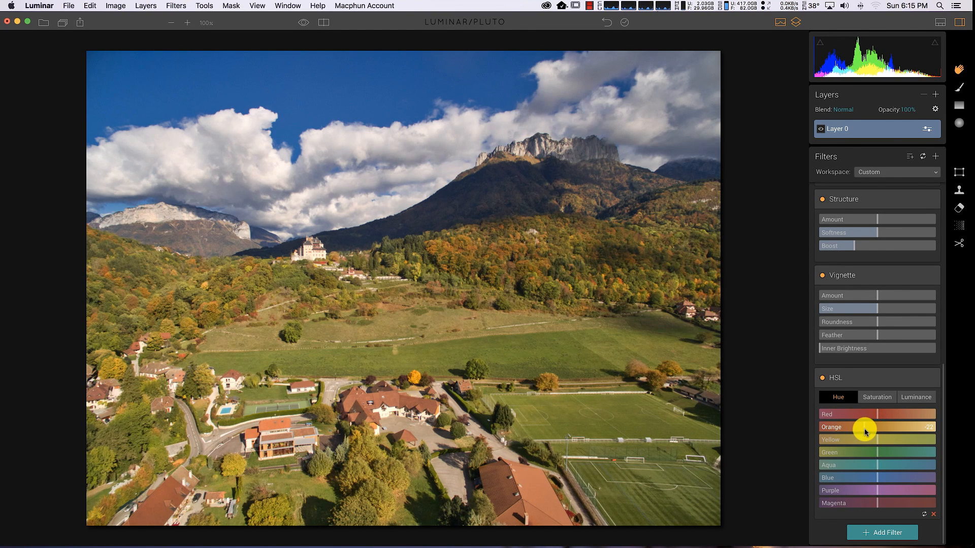
drag(863, 428, 872, 431)
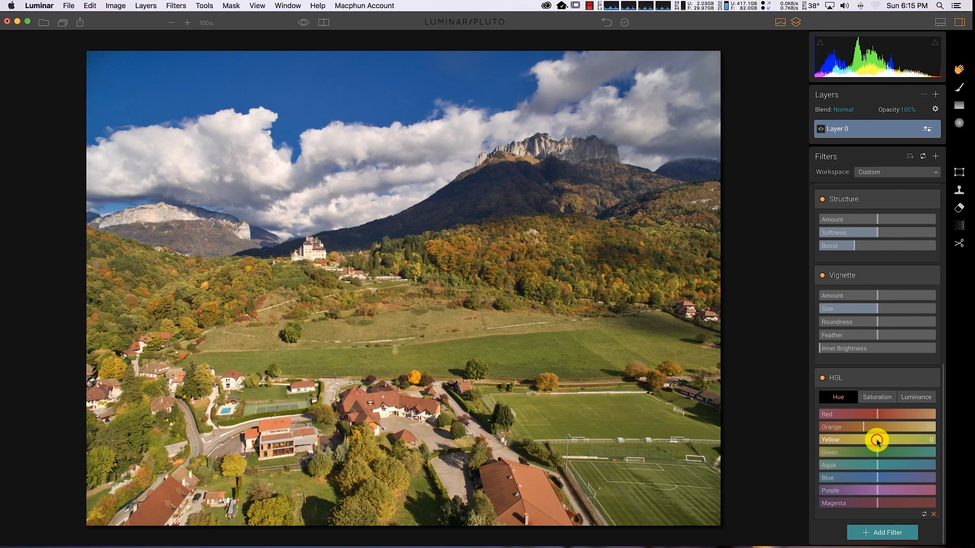
drag(877, 442, 873, 444)
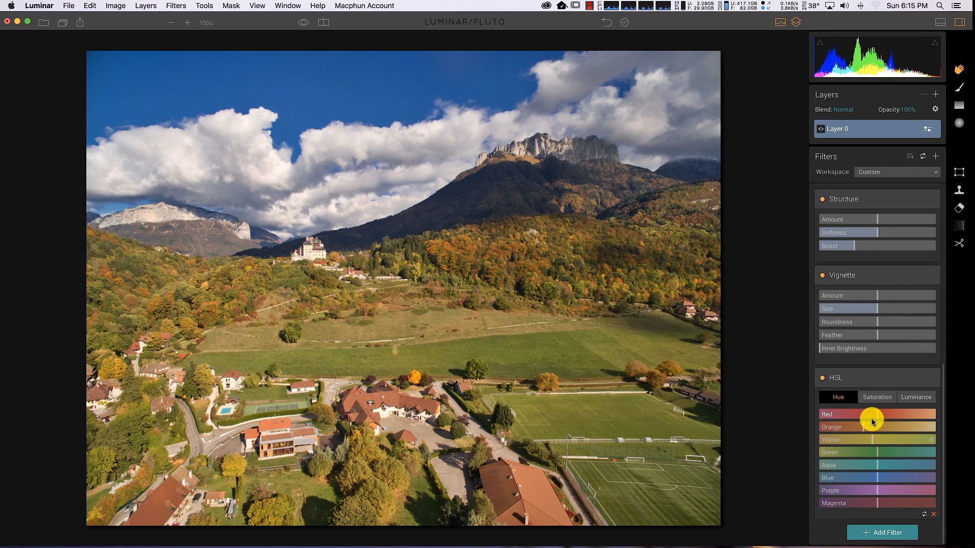
drag(878, 417, 876, 418)
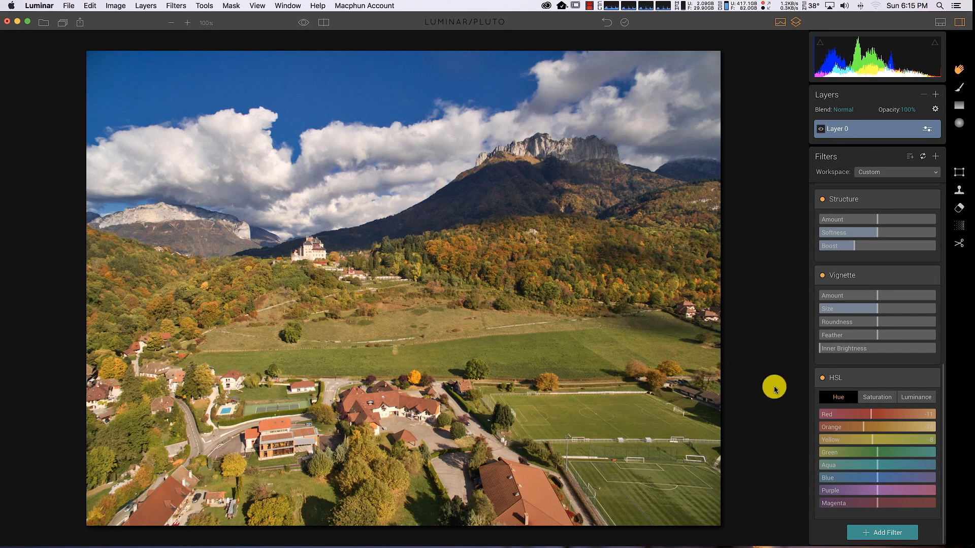
Step: Compare the photo with the HSL filter turned off and back on
click(823, 379)
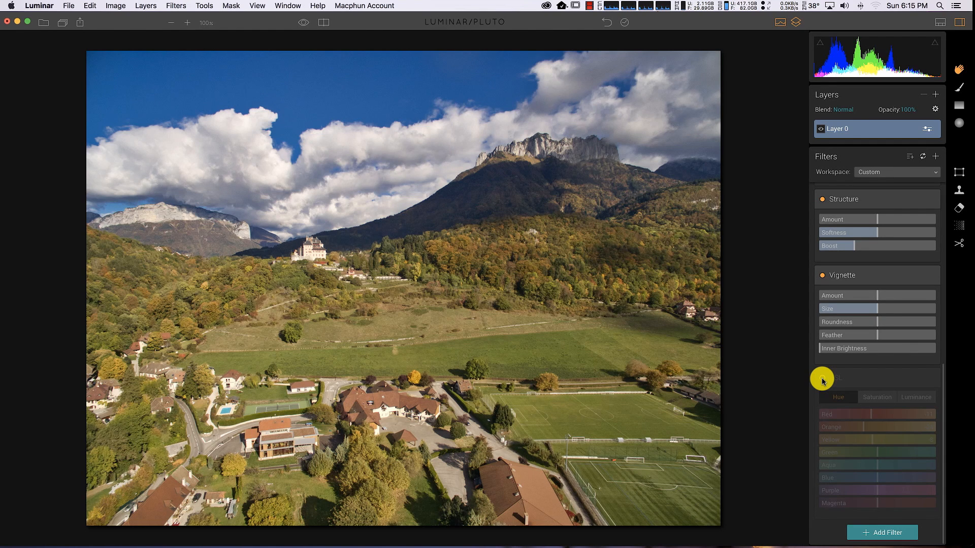
click(823, 378)
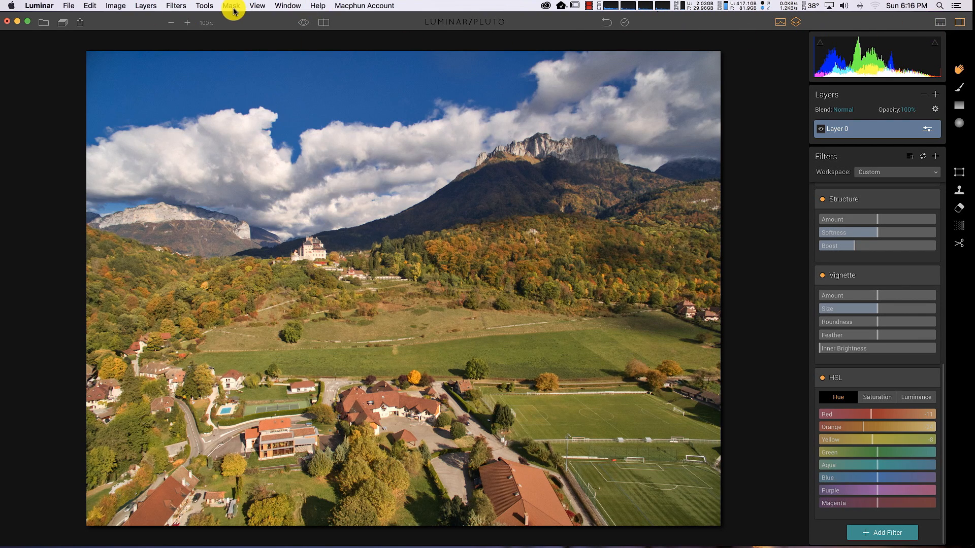
Step: Crop the photo to a 3:2 ratio at full width, positioned to trim more of the sky than of the foreground
click(204, 7)
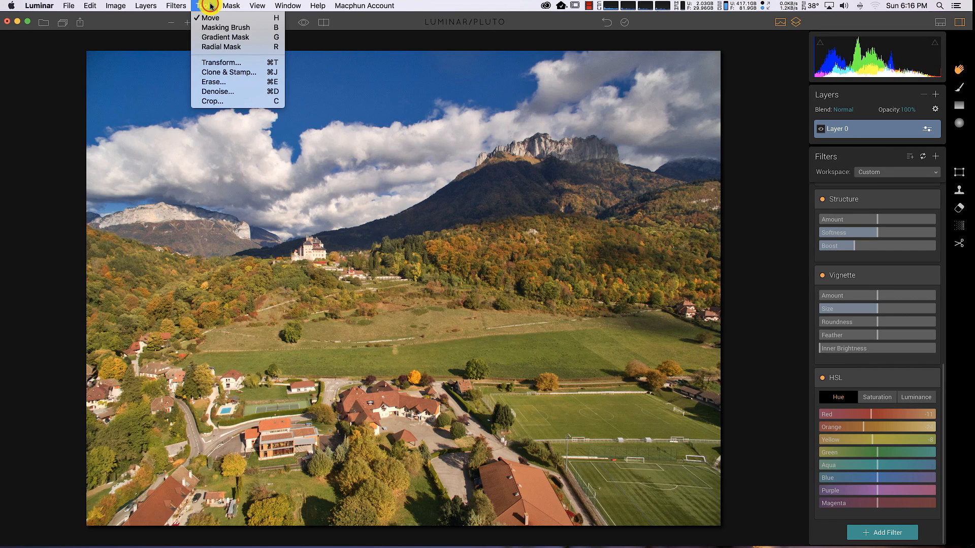
click(241, 102)
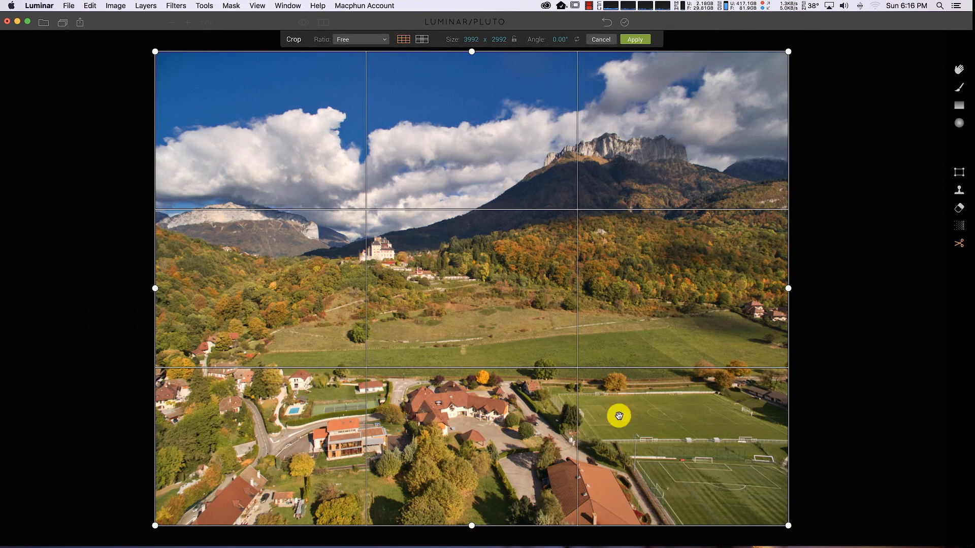
click(386, 40)
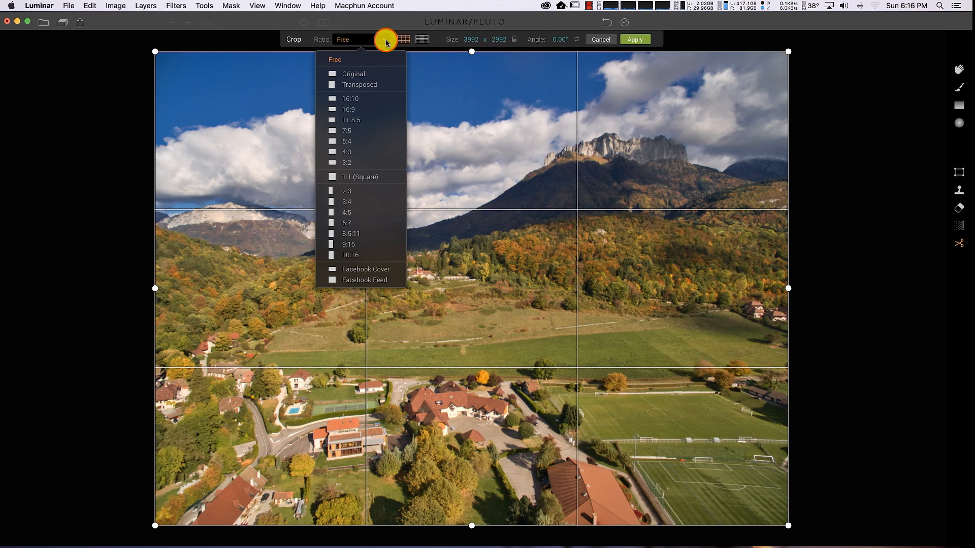
click(344, 164)
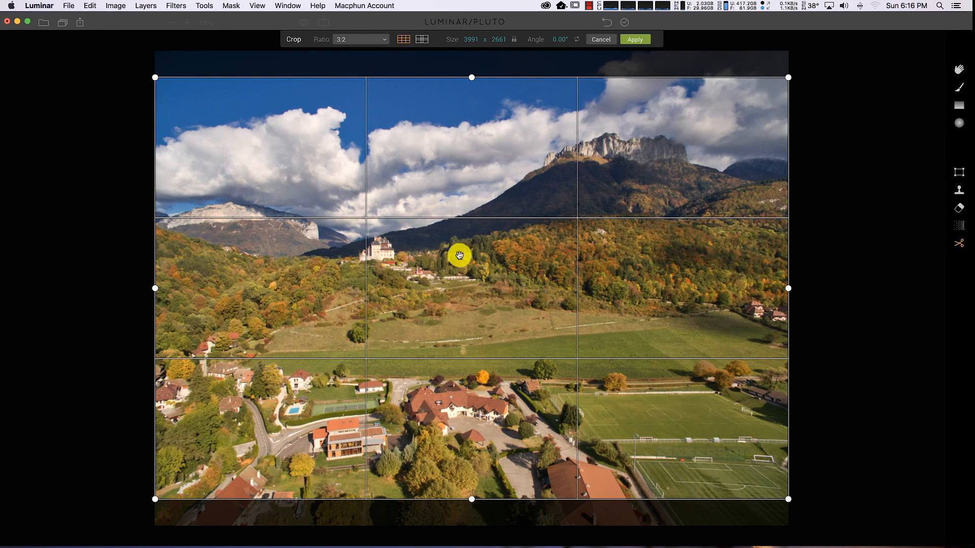
drag(441, 298, 440, 315)
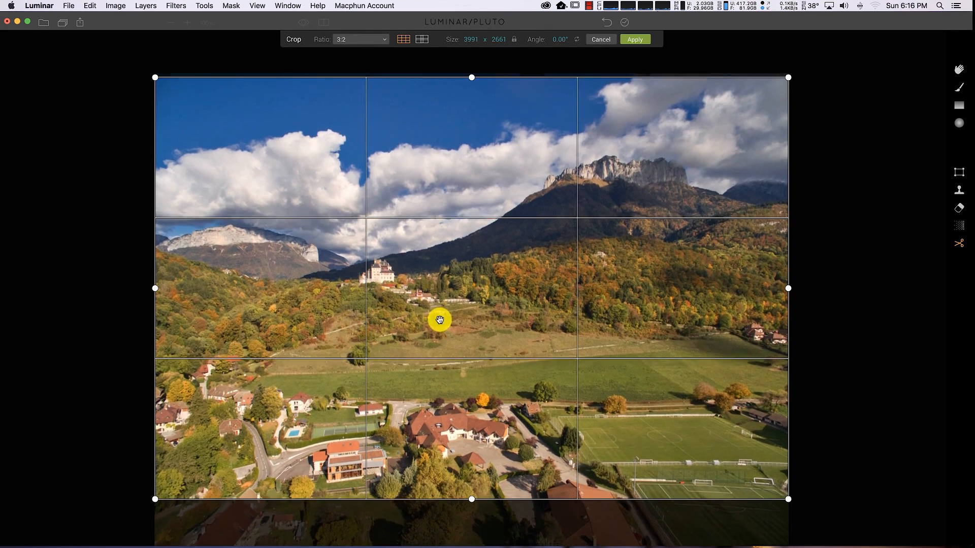
mouse_move(440, 315)
mouse_down()
mouse_move(437, 299)
mouse_move(435, 317)
mouse_up()
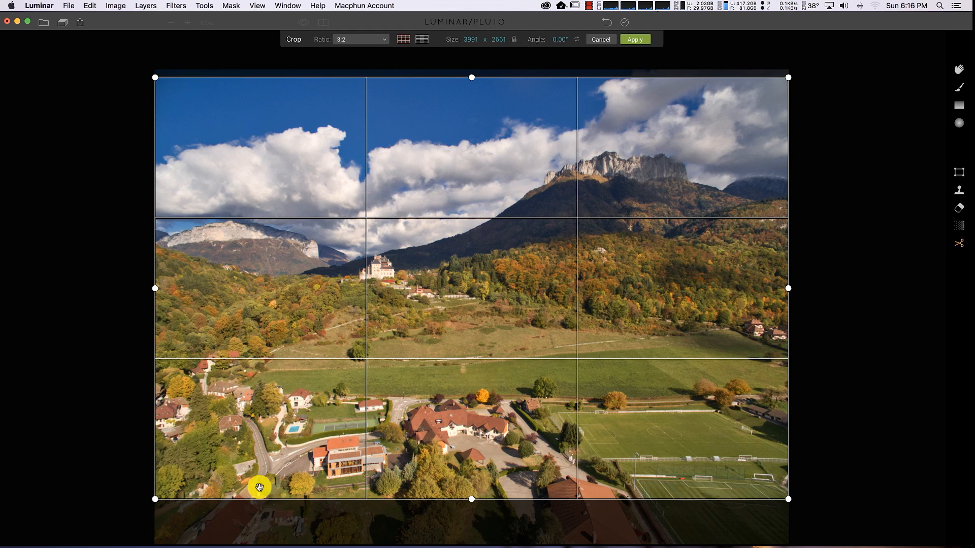
drag(401, 458, 406, 414)
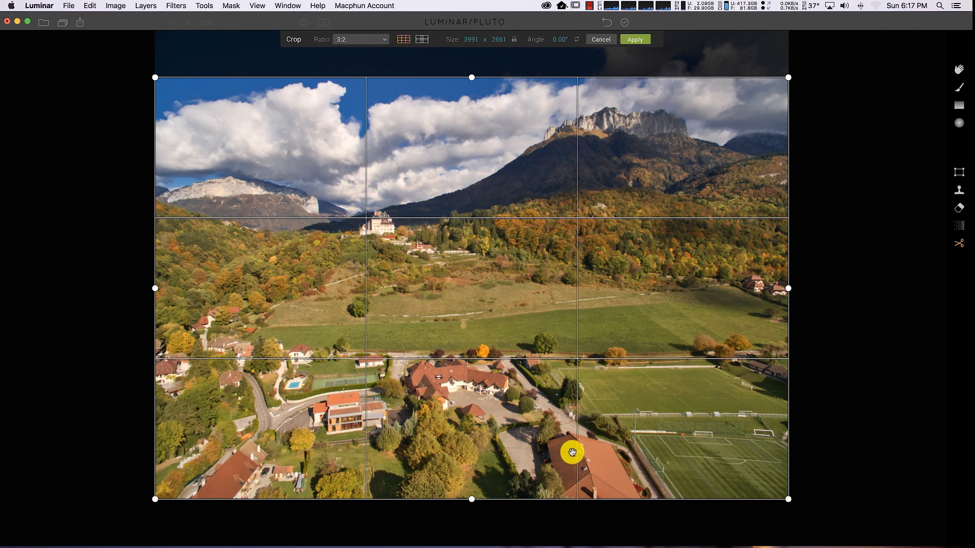
drag(480, 361, 479, 375)
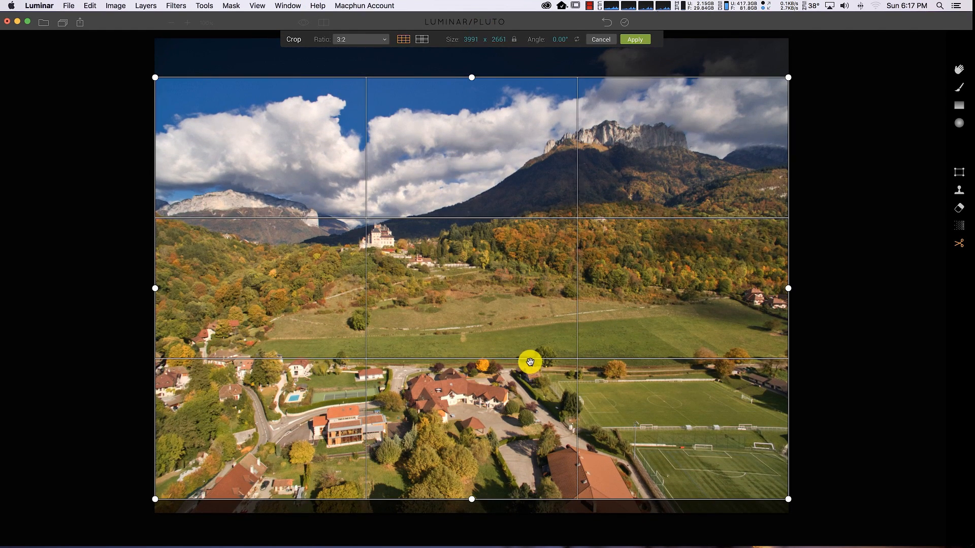
click(639, 39)
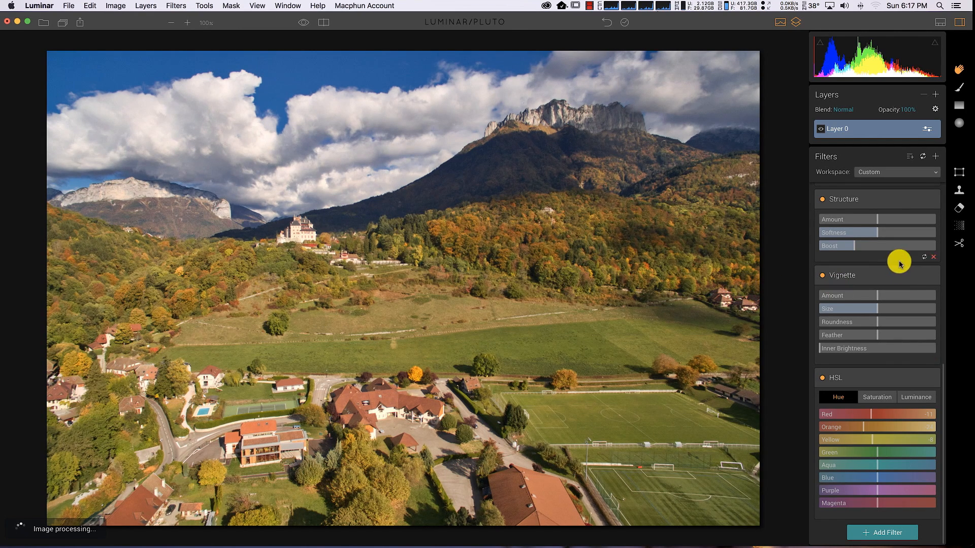
Step: Set the Tone filter's Highlights to -57 and Contrast to 18
scroll(899, 264, up, 10)
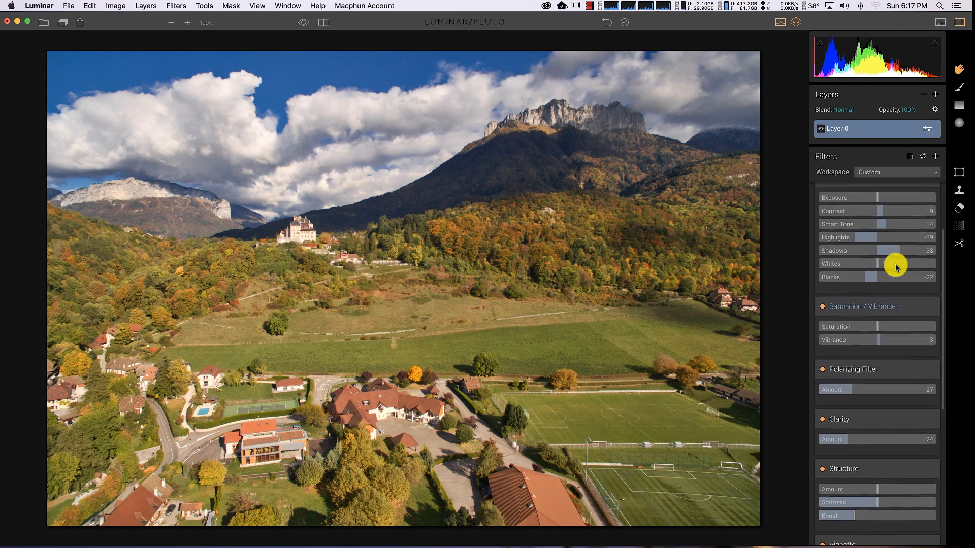
scroll(895, 267, up, 4)
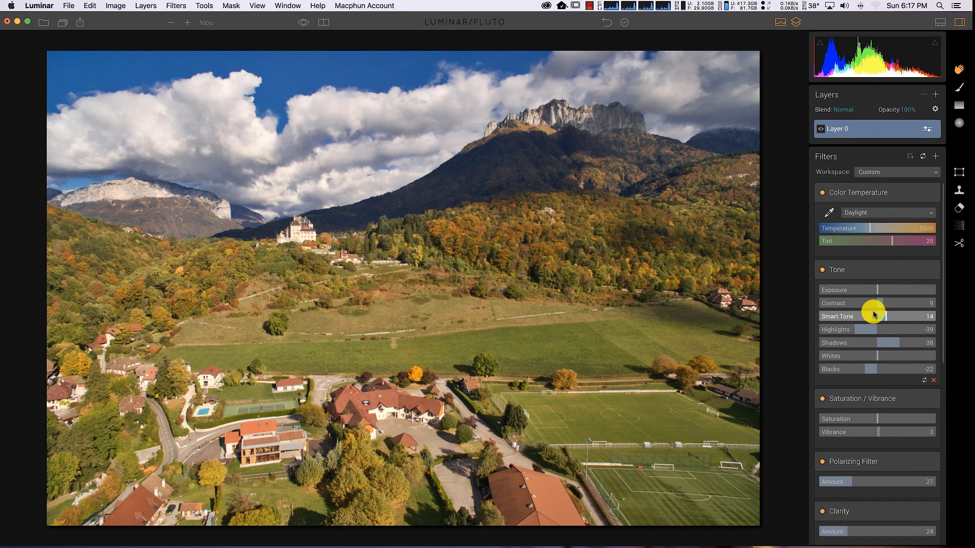
drag(856, 331, 846, 334)
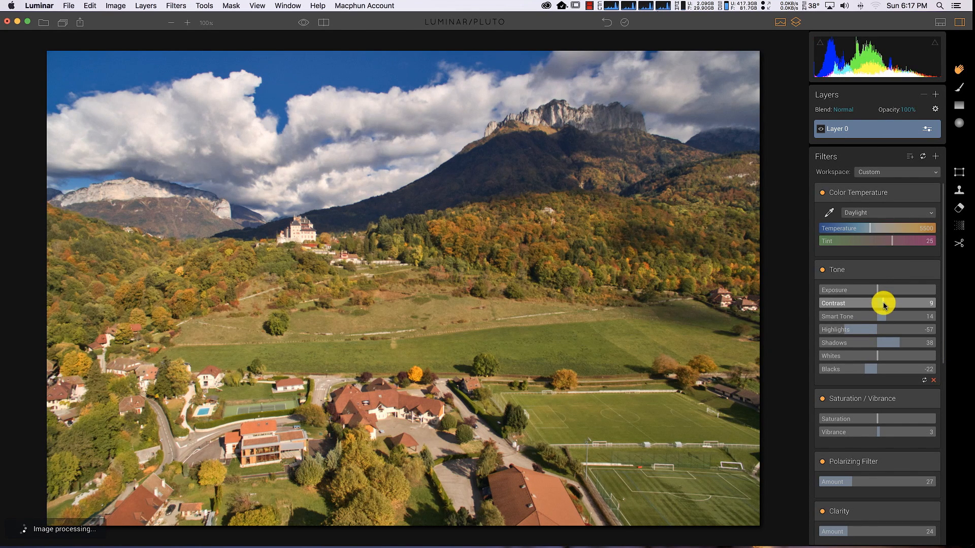
drag(884, 303, 888, 304)
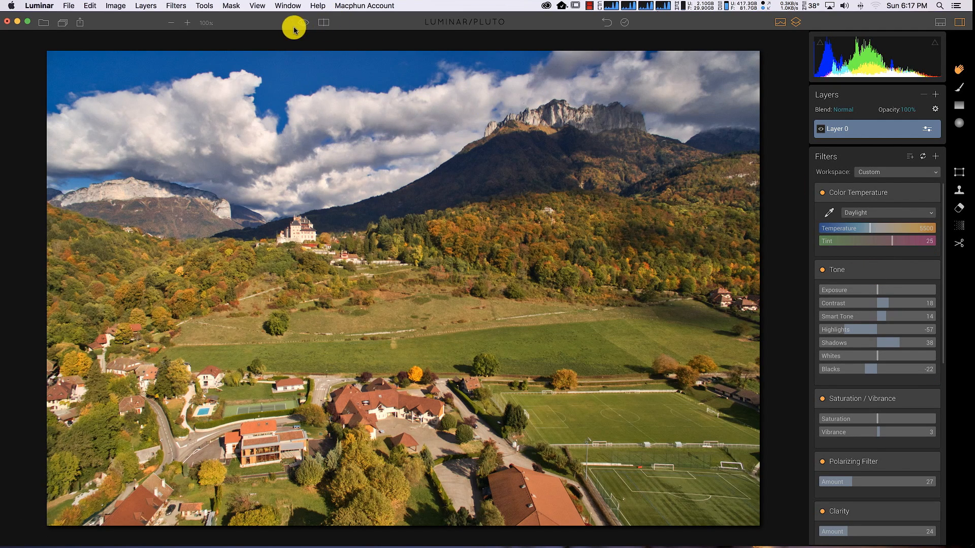
Step: Compare the edited photo with the original, sweeping the before/after split across the image and previewing the full unedited version
click(322, 24)
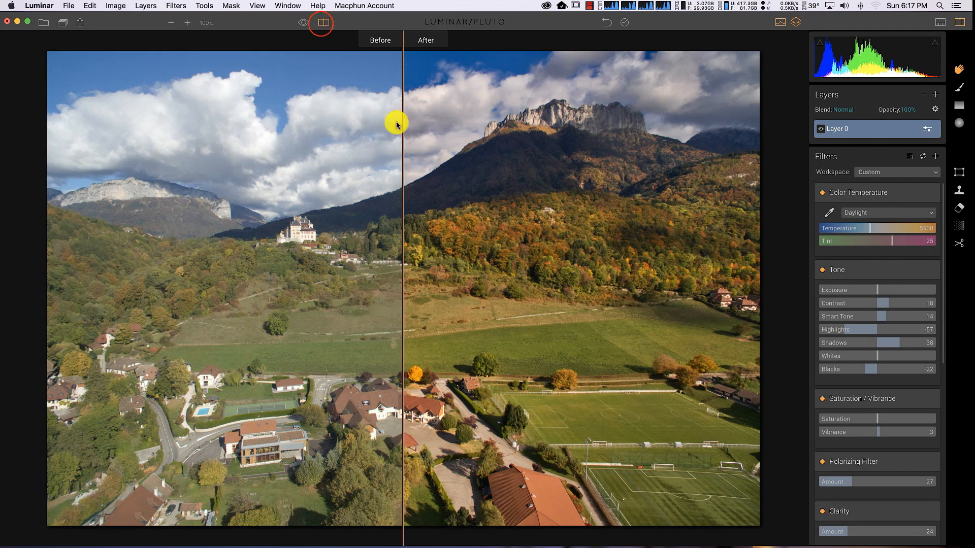
drag(403, 143, 538, 153)
drag(682, 155, 733, 155)
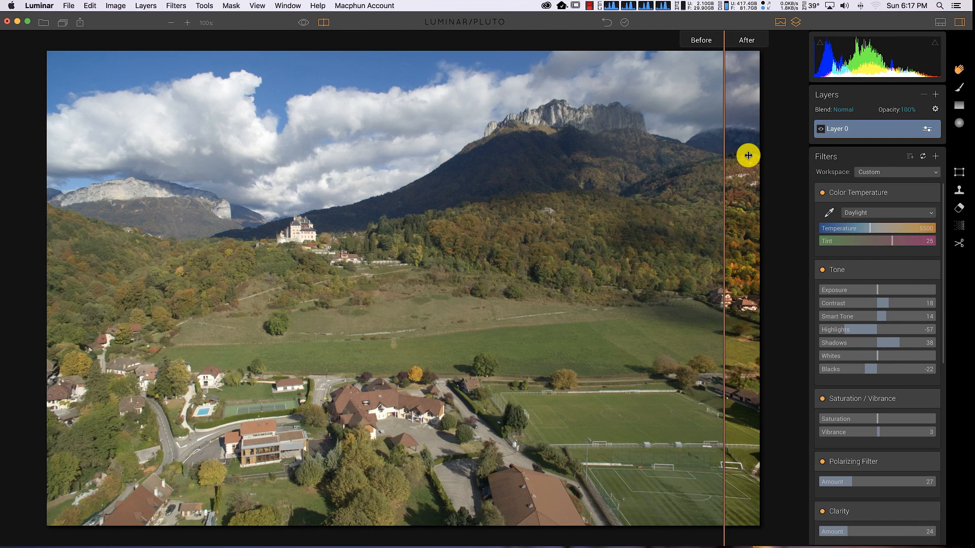
drag(748, 156, 66, 163)
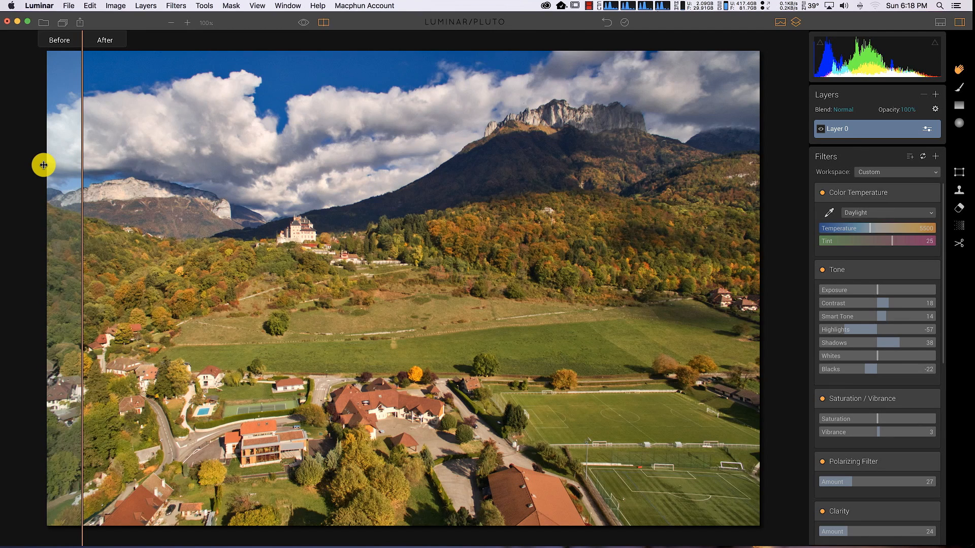
drag(43, 165, 414, 183)
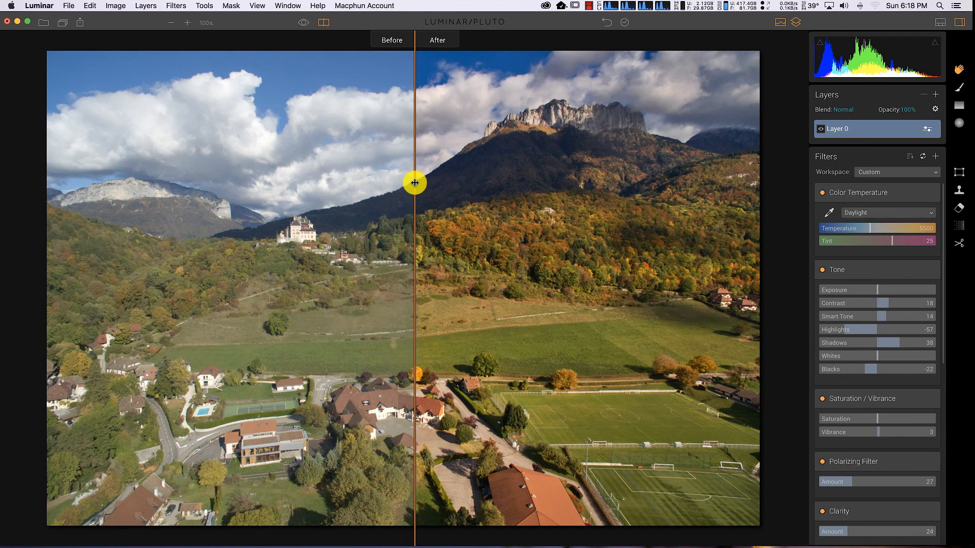
click(324, 23)
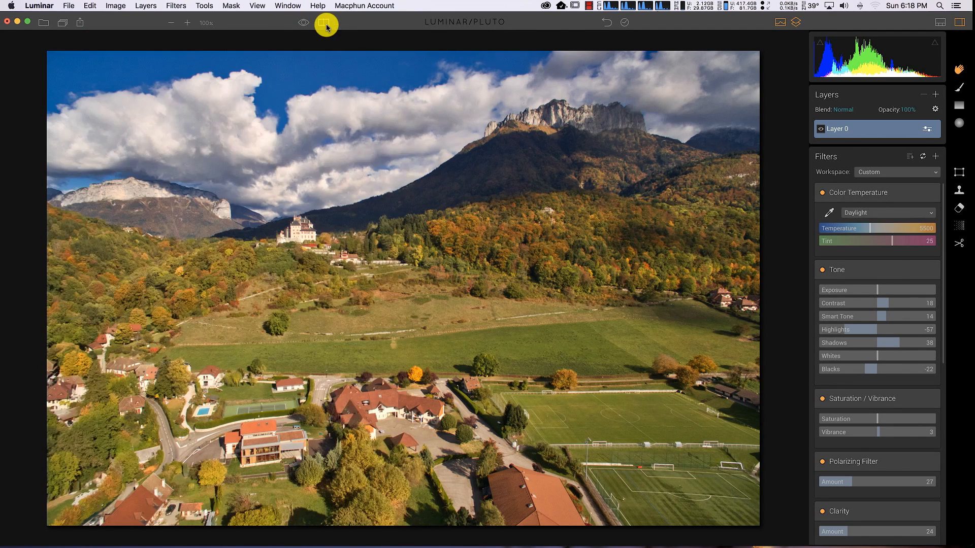
click(300, 23)
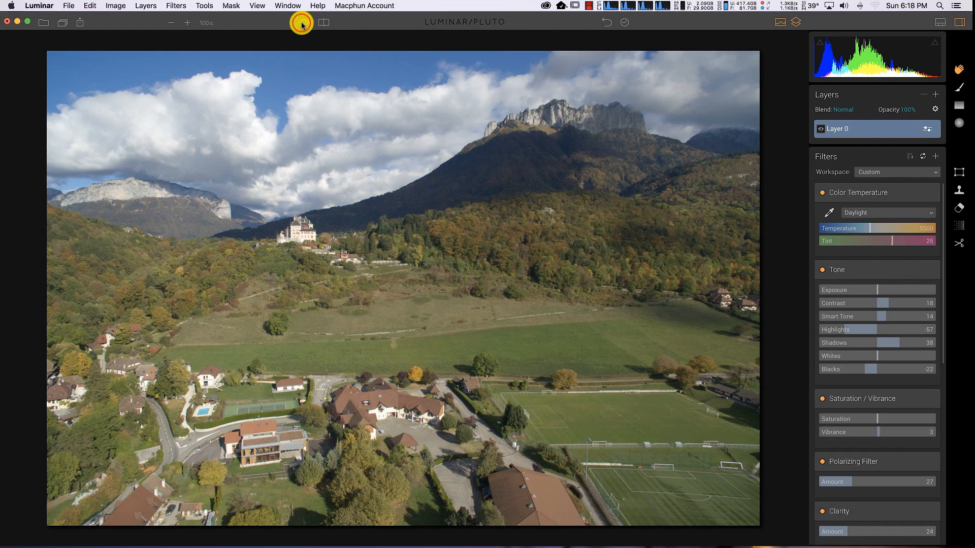